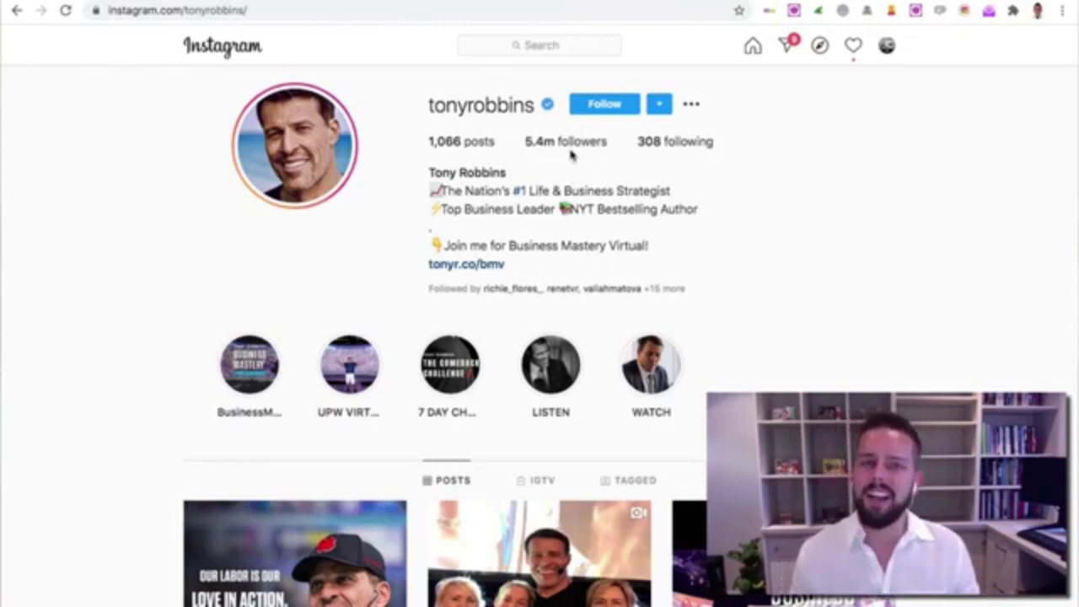
# - Open tonyrobbins' 5.4m followers list on Instagram and scroll down through it
pyautogui.click(574, 143)
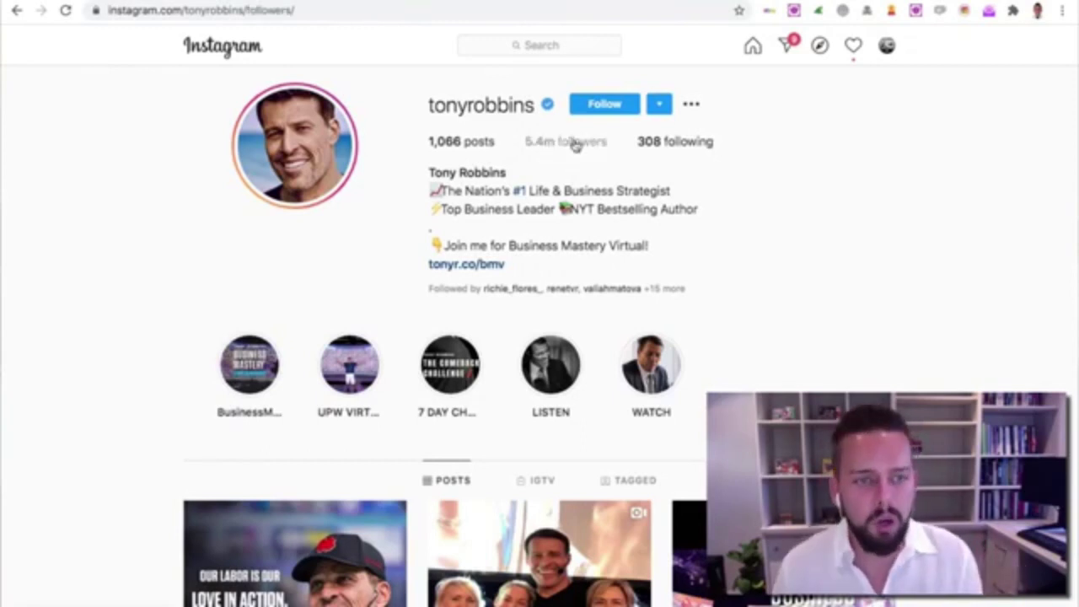
pyautogui.scroll(-4, 512, 274)
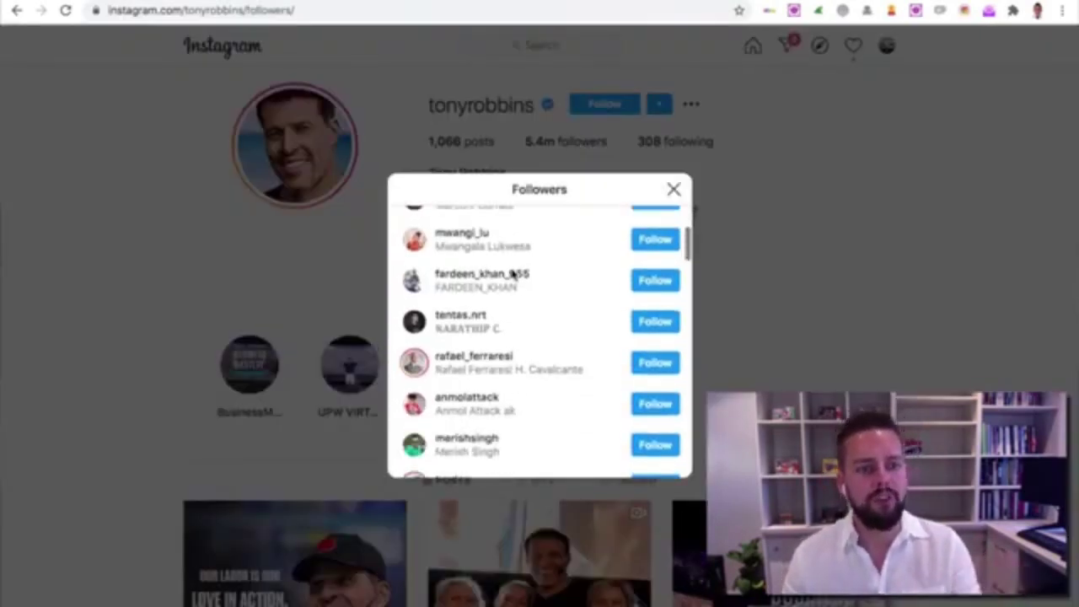
pyautogui.scroll(-3, 511, 274)
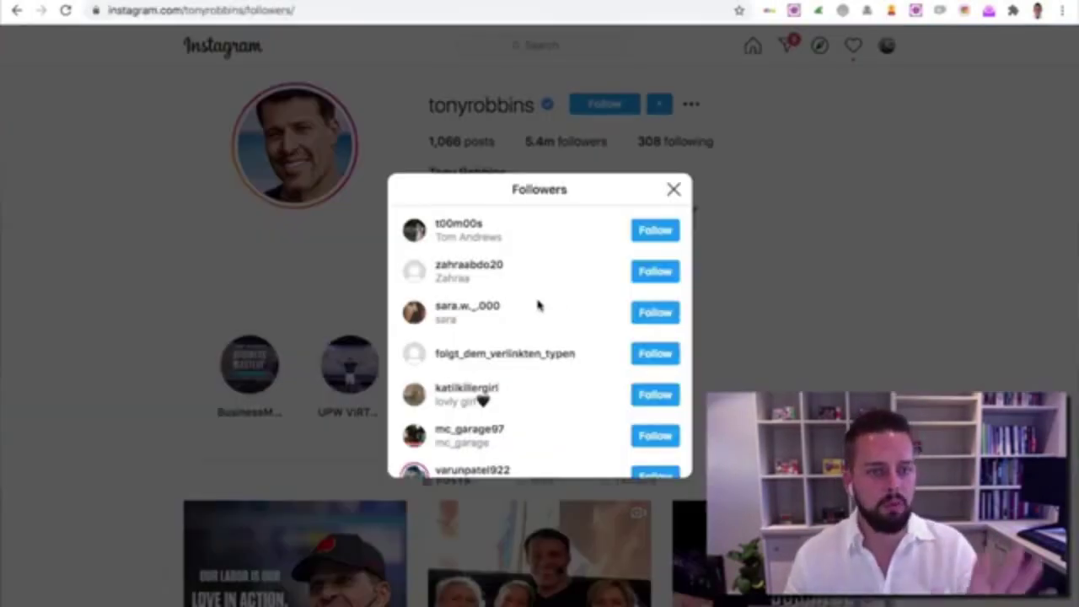
# - From the ProfileMate Dashboard, go to Find Users and choose the Follower Following tool
pyautogui.scroll(-5, 538, 306)
pyautogui.scroll(-6, 538, 305)
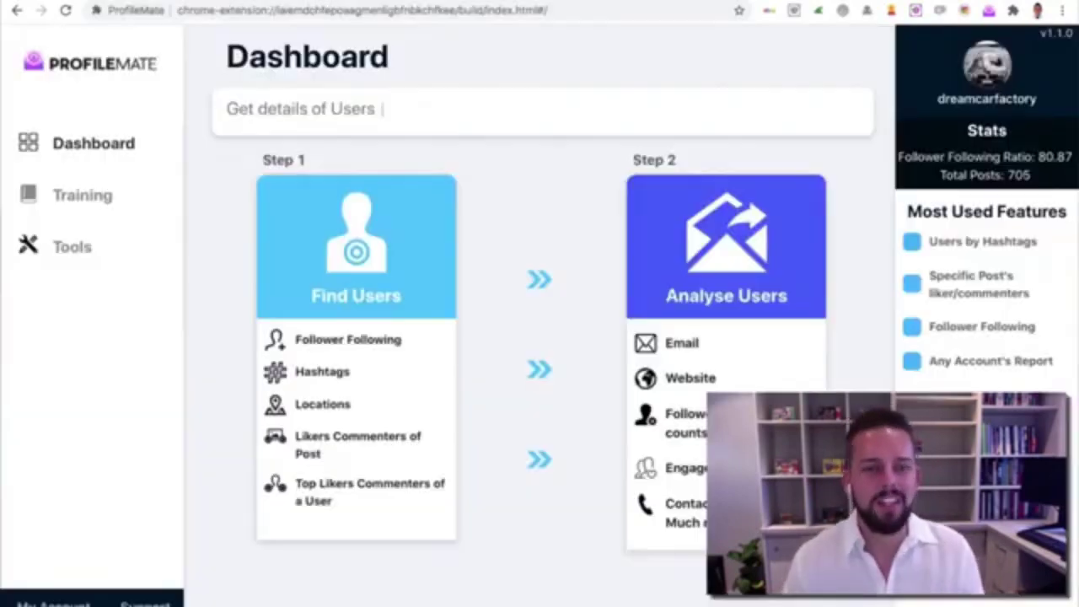
pyautogui.click(344, 275)
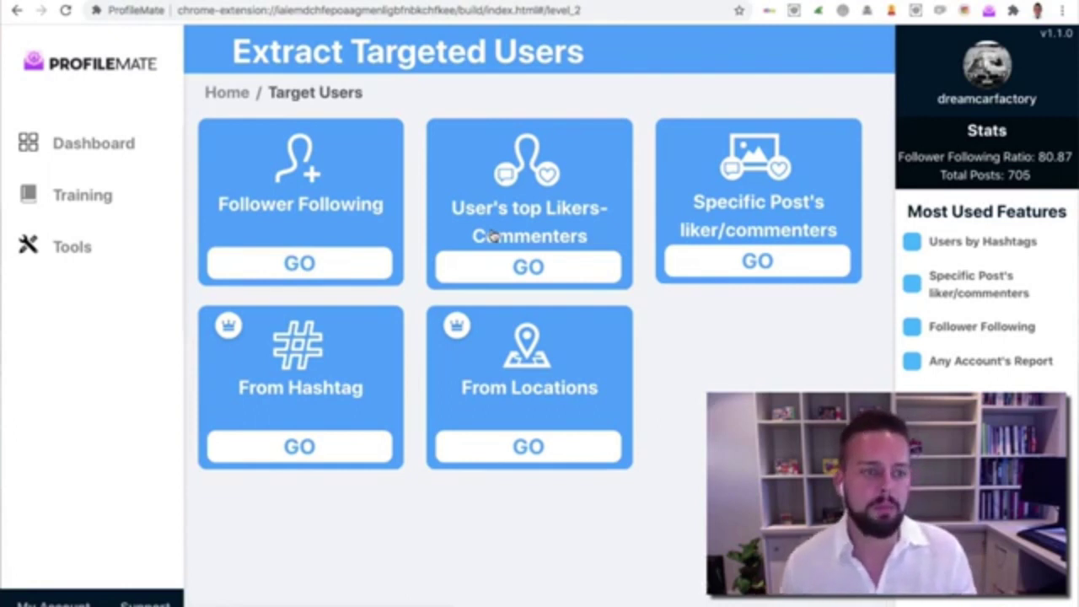
pyautogui.click(351, 168)
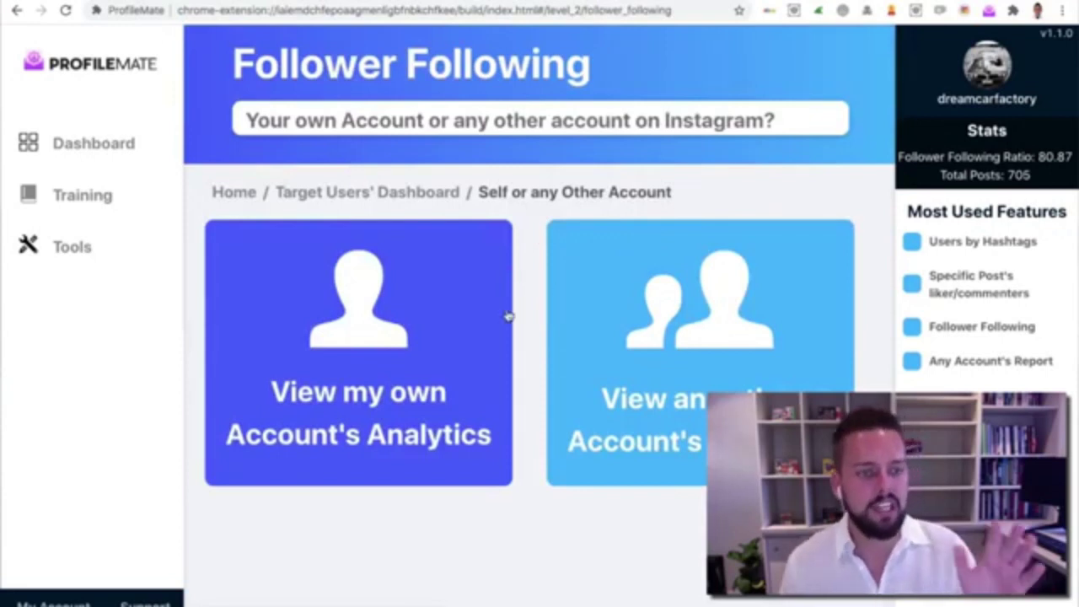
# - Choose another account, select tonyrobbins, and start analysing its followers
pyautogui.click(726, 314)
pyautogui.click(421, 166)
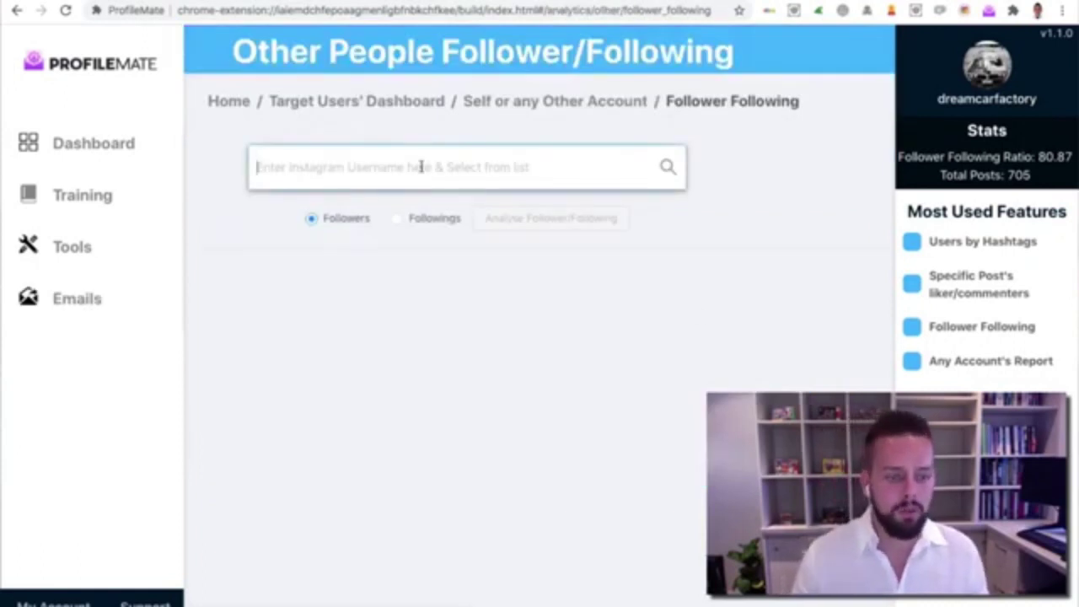
pyautogui.write('tonyrobbins')
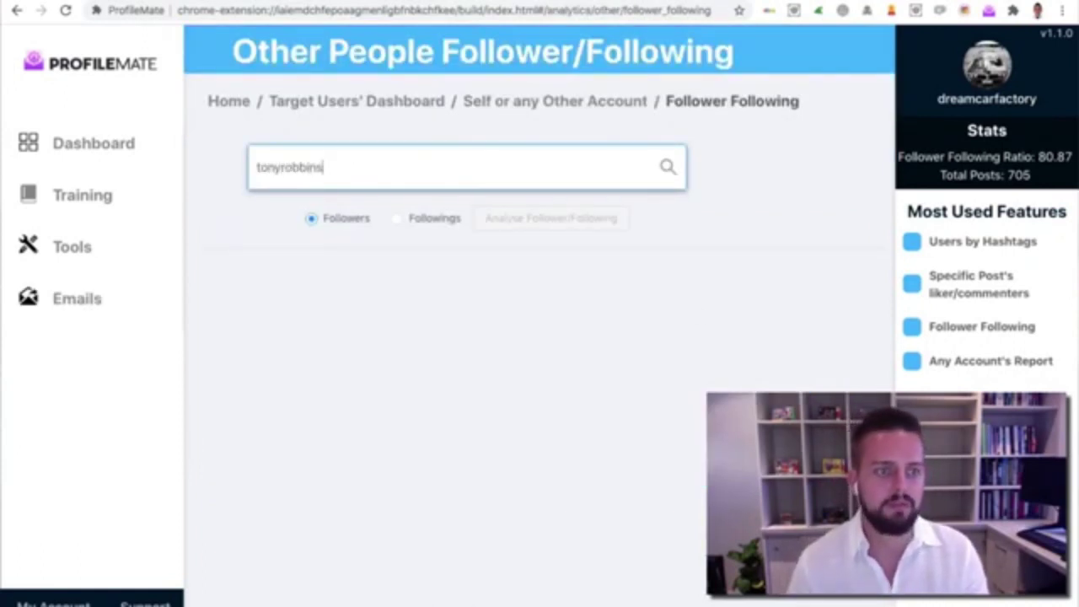
pyautogui.click(342, 208)
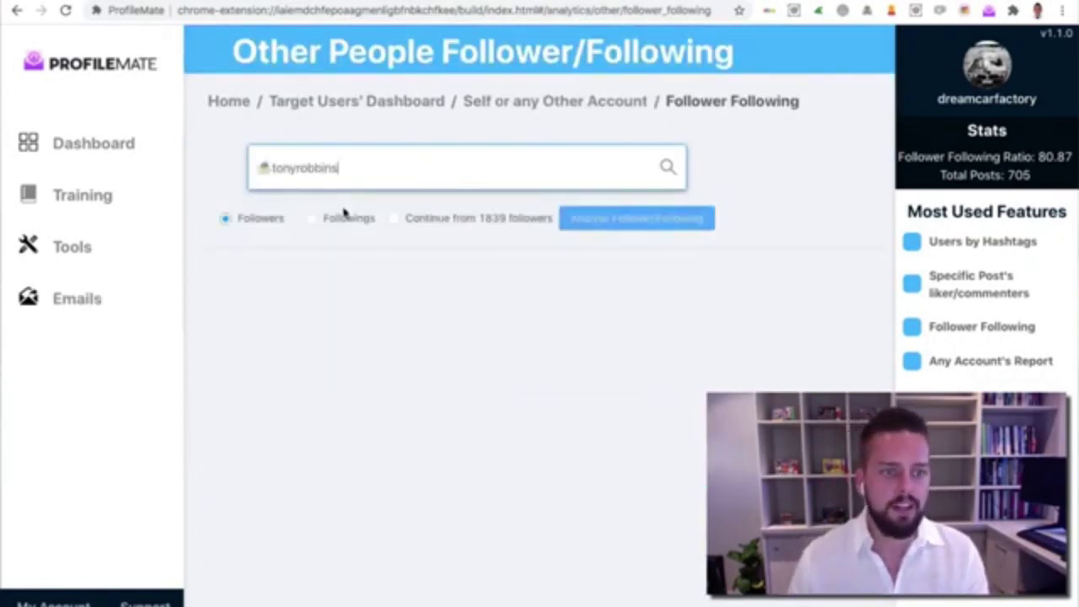
pyautogui.click(658, 226)
# - Compare the Instagram followers list with ProfileMate's results, now 847 of 5,401,177 collected
pyautogui.scroll(-2, 649, 278)
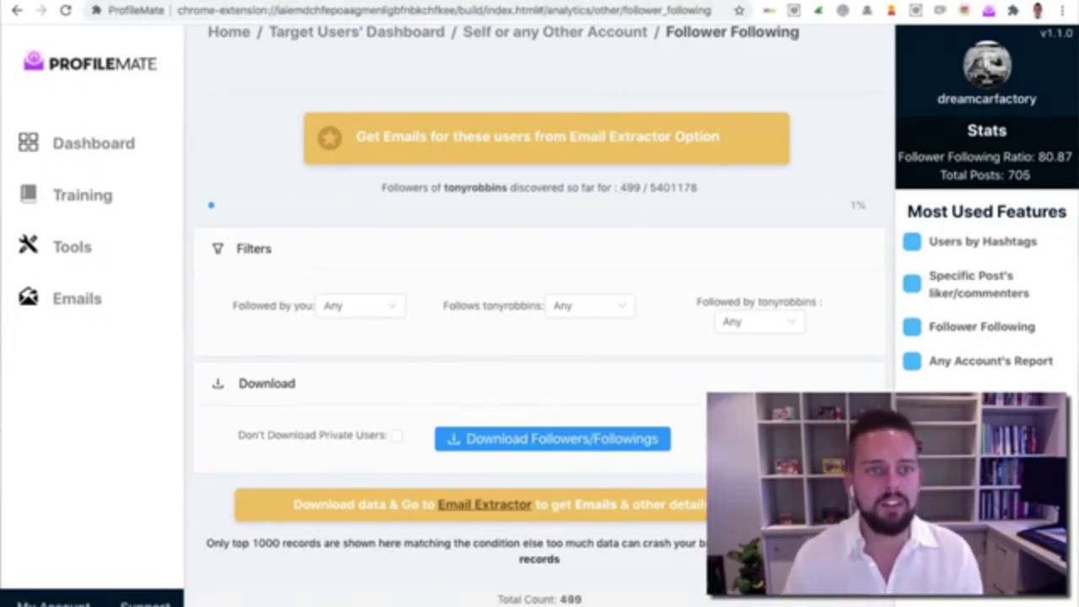
pyautogui.hotkey('ctrl', 'Tab')
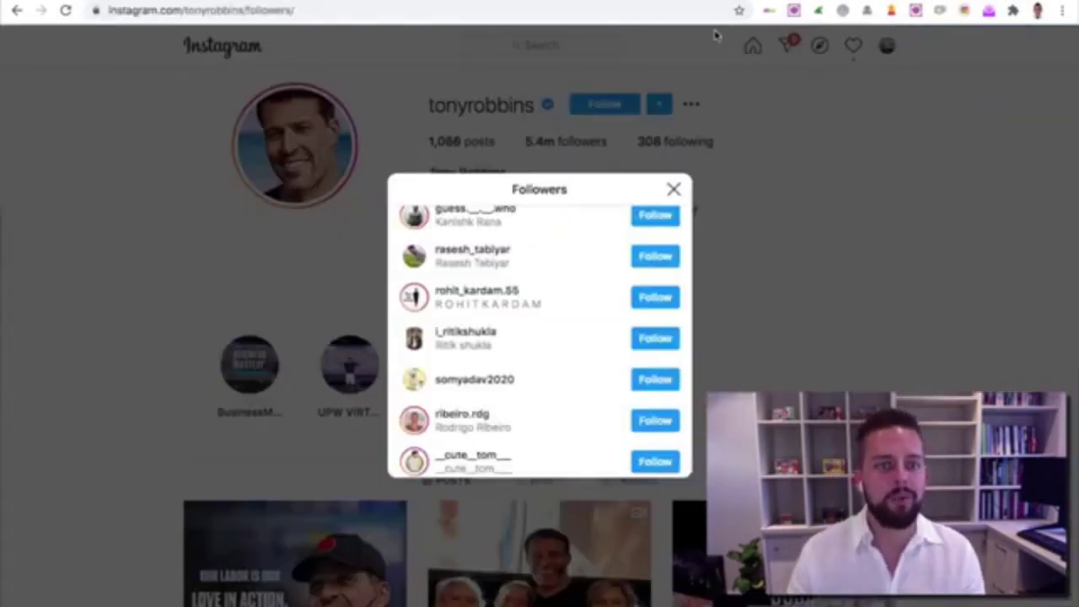
pyautogui.hotkey('ctrl', 'shift', 'Tab')
pyautogui.scroll(-3, 672, 273)
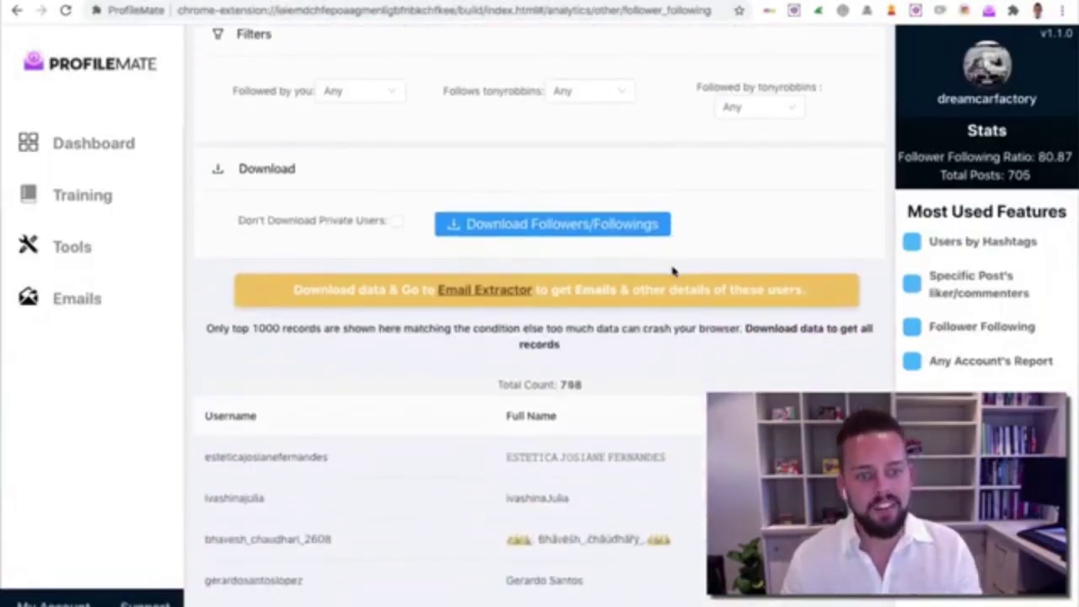
pyautogui.scroll(-3, 593, 267)
pyautogui.scroll(5, 595, 272)
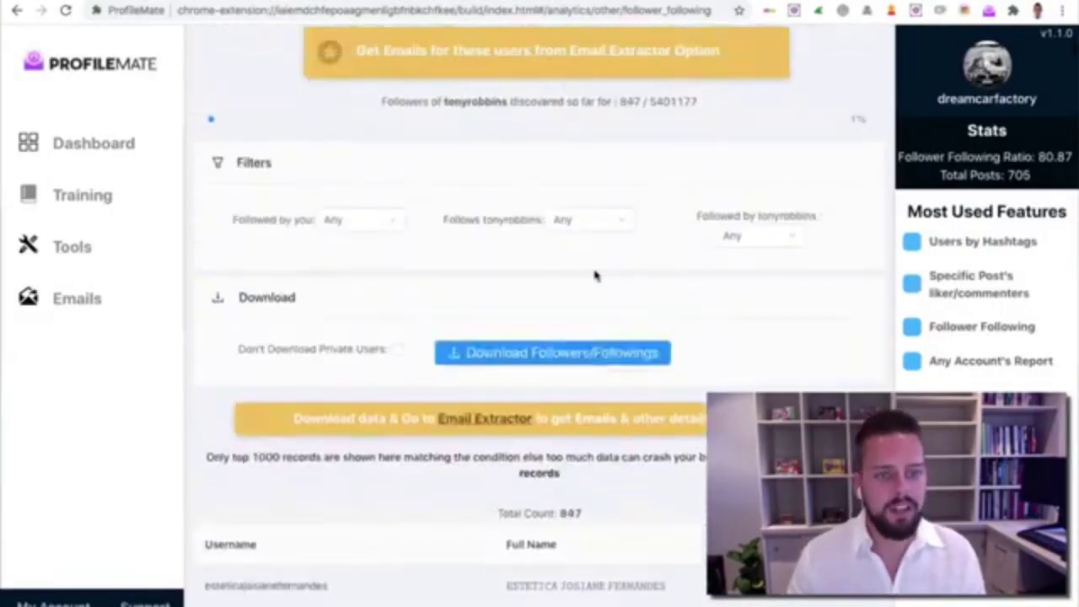
# - Download collected followers as CSV, select Excel's Username column, then open ProfileMate's Email Extractor
pyautogui.click(552, 359)
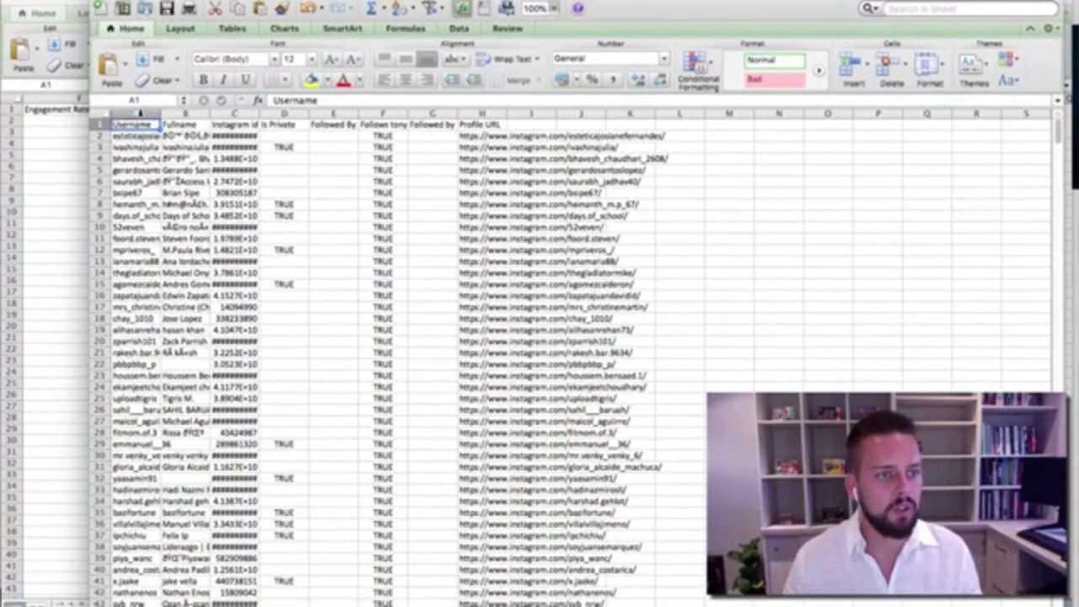
pyautogui.click(140, 113)
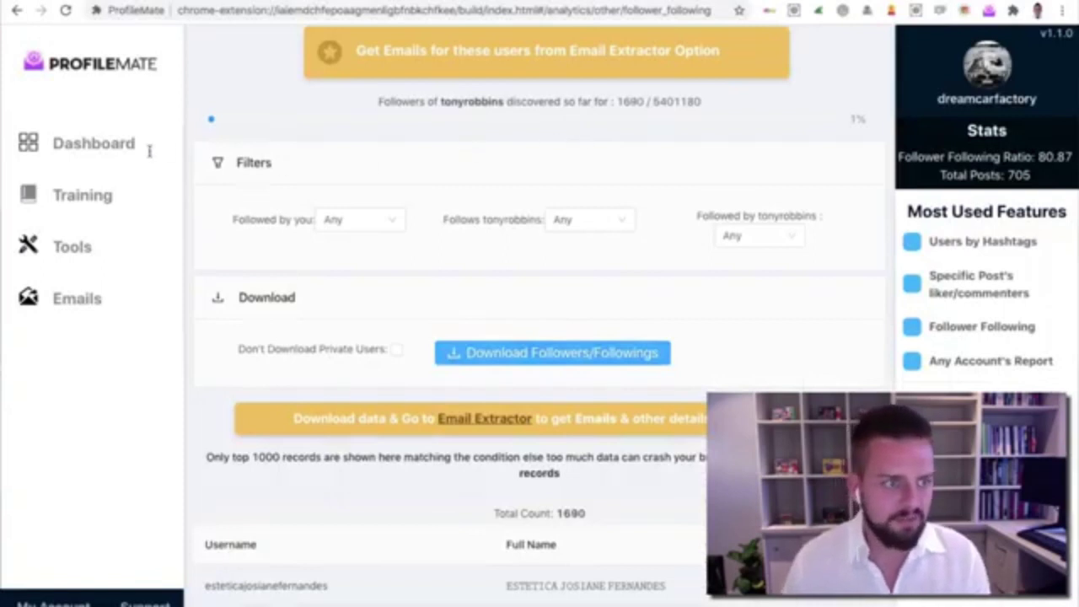
pyautogui.click(118, 152)
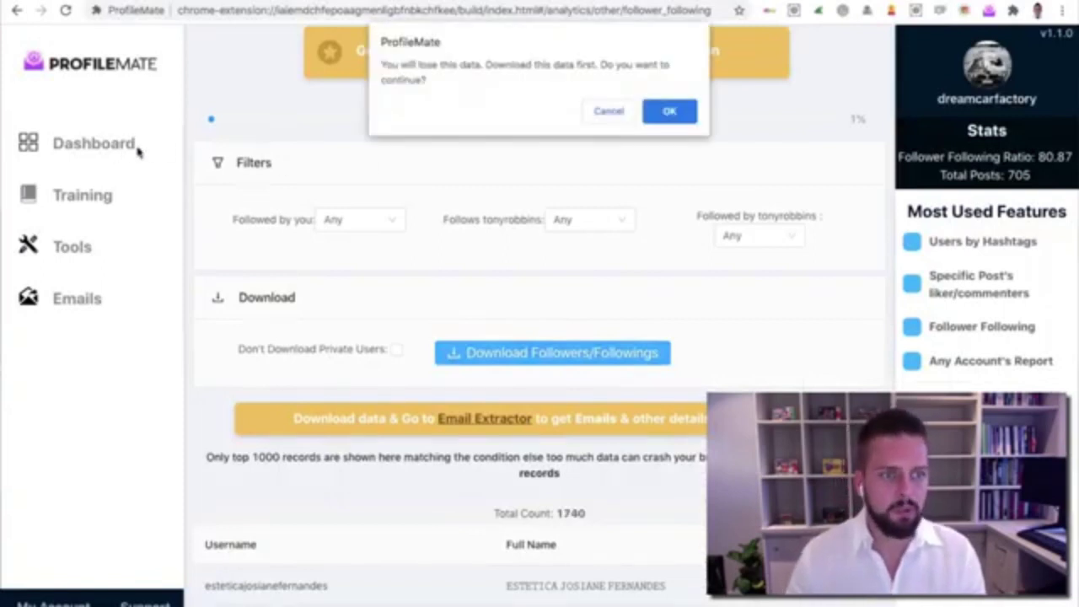
pyautogui.click(677, 115)
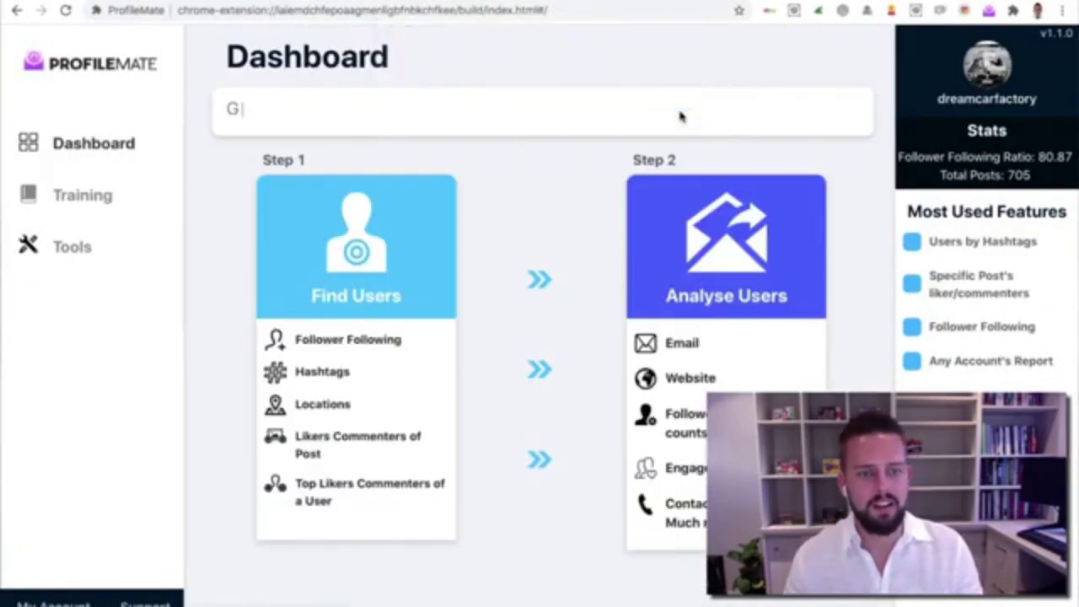
pyautogui.click(719, 221)
pyautogui.click(349, 296)
# - Paste the 998 follower usernames into the Email Extractor and submit them
pyautogui.hotkey('ctrl', 'v')
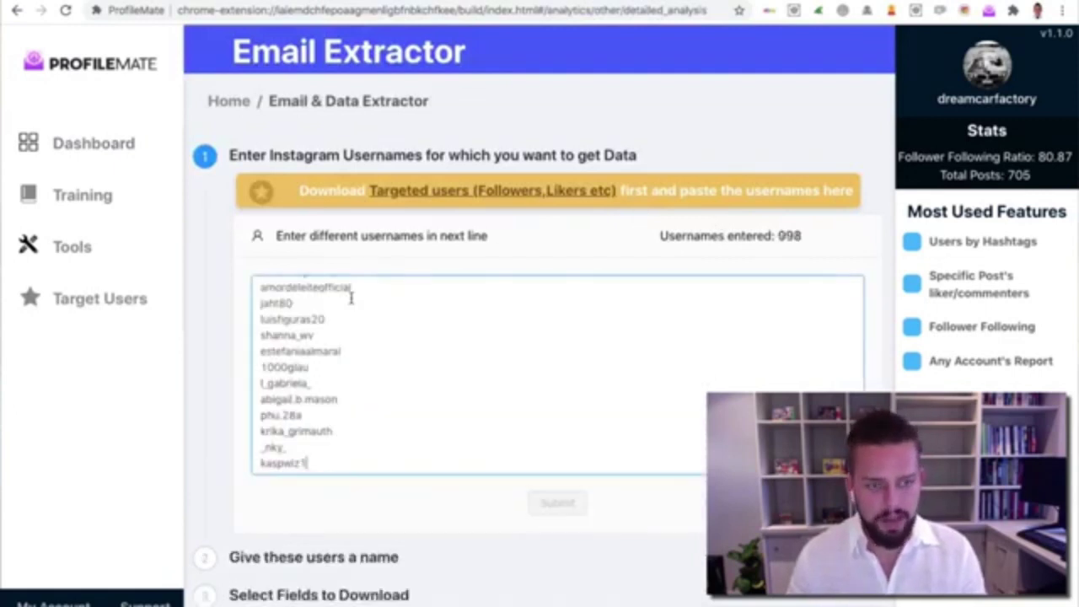
pyautogui.scroll(-1, 518, 388)
pyautogui.click(559, 470)
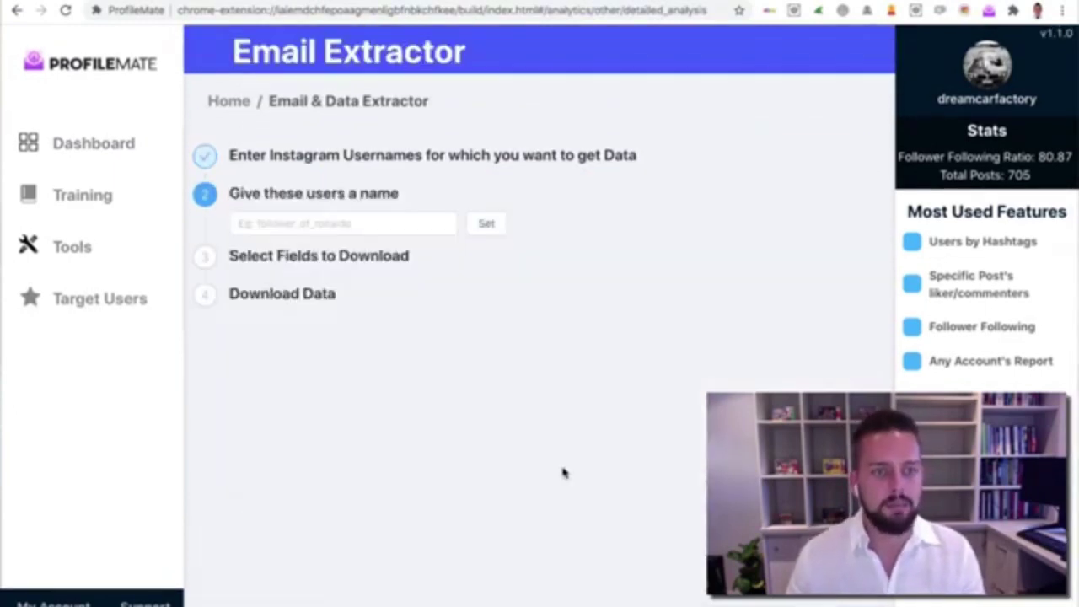
# - Name the user group tonyreview, keep all profile fields, and start the extraction
pyautogui.click(316, 221)
pyautogui.write('tonyre')
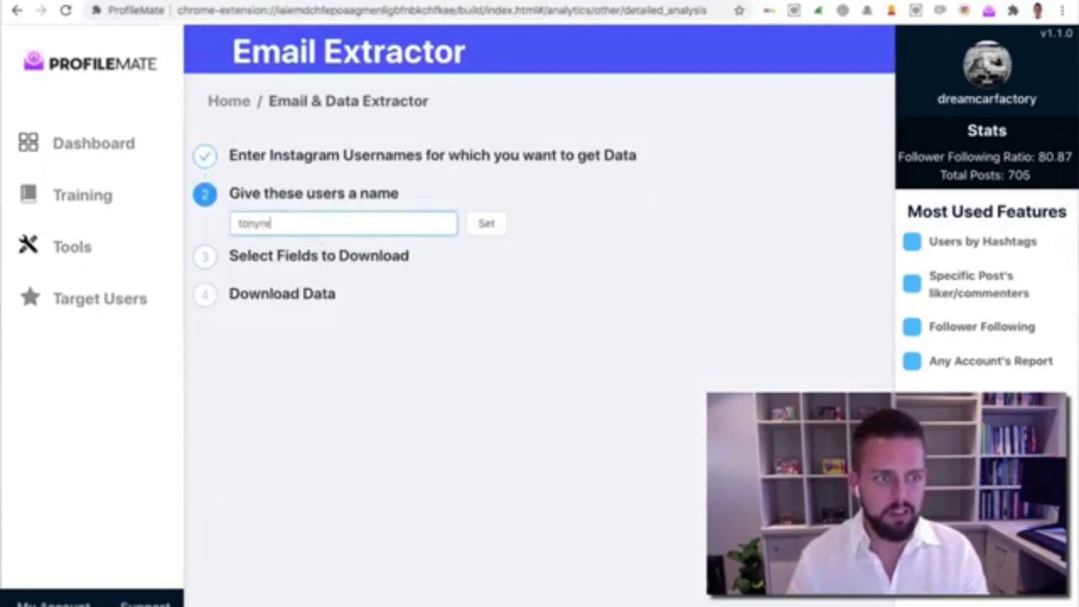
pyautogui.write('view')
pyautogui.click(484, 223)
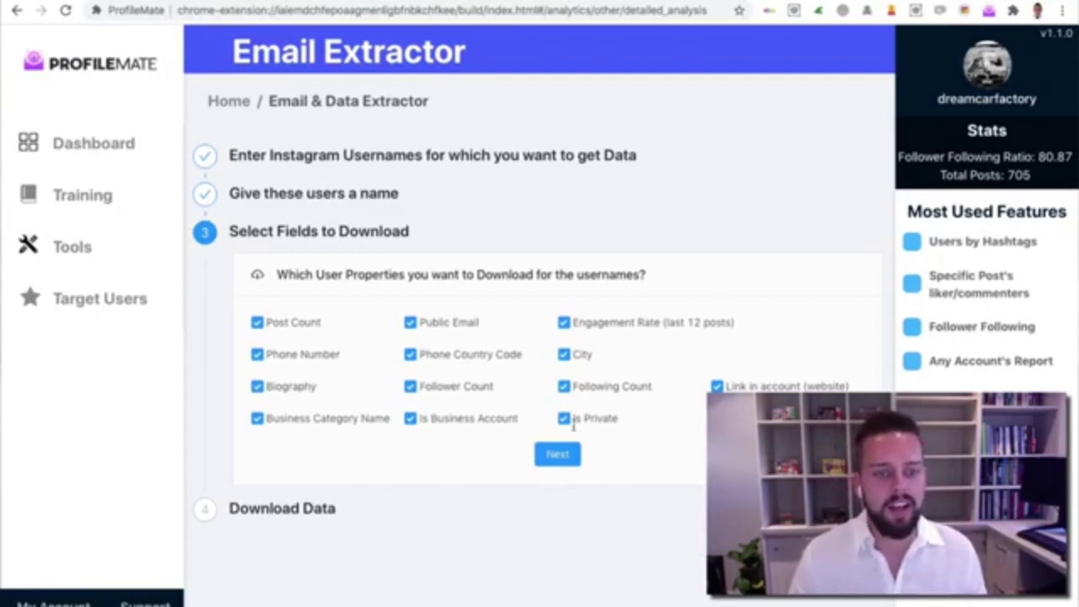
pyautogui.click(558, 453)
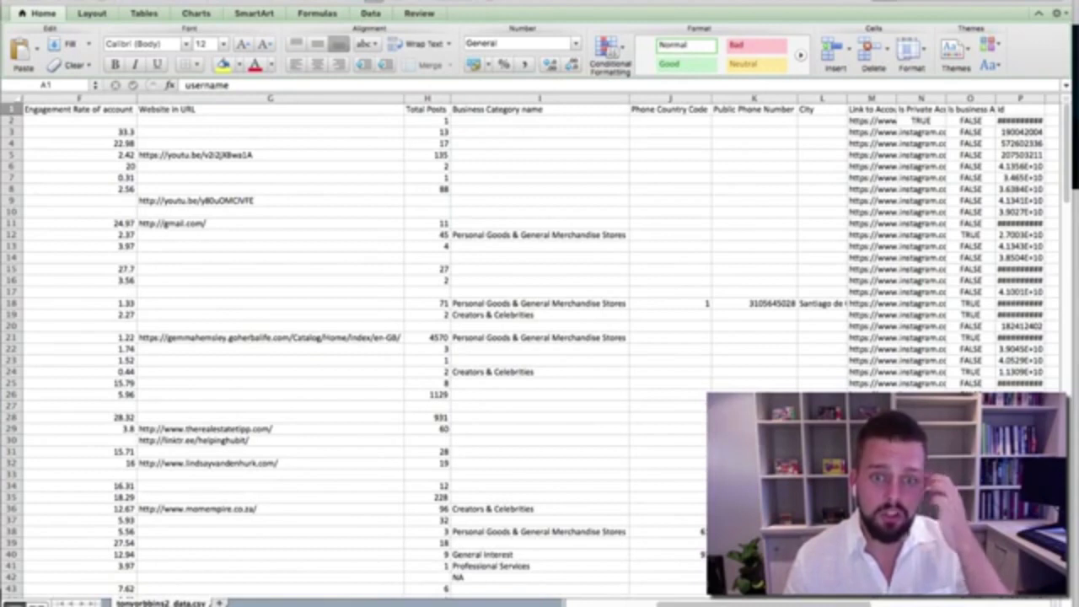
# - Scroll through the Excel CSV to review public emails, websites and engagement rates
pyautogui.hscroll(-10, 169, 251)
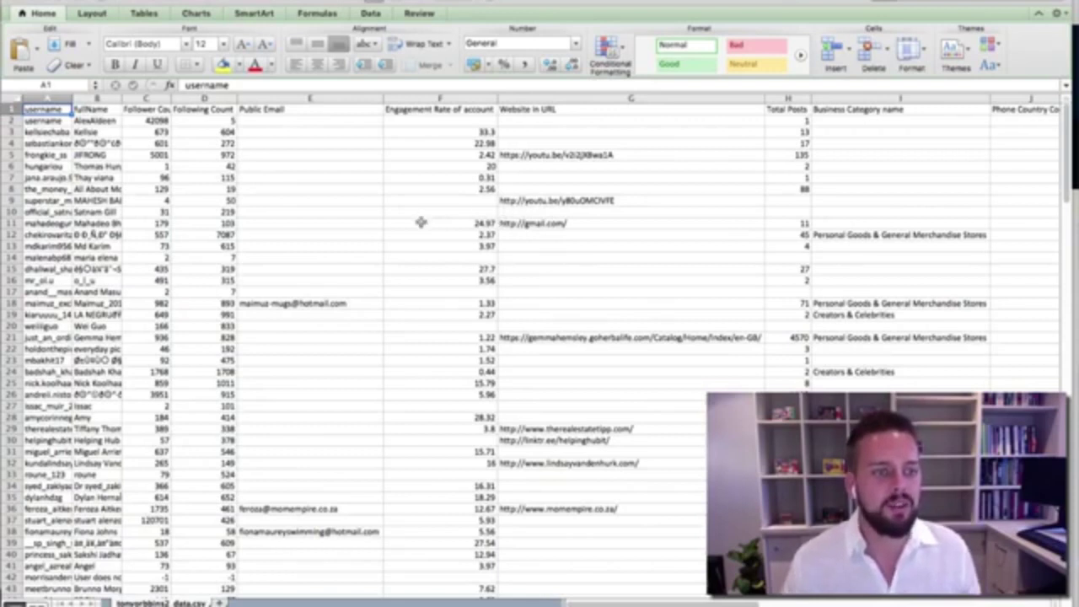
pyautogui.scroll(-5, 314, 219)
pyautogui.scroll(-1, 315, 219)
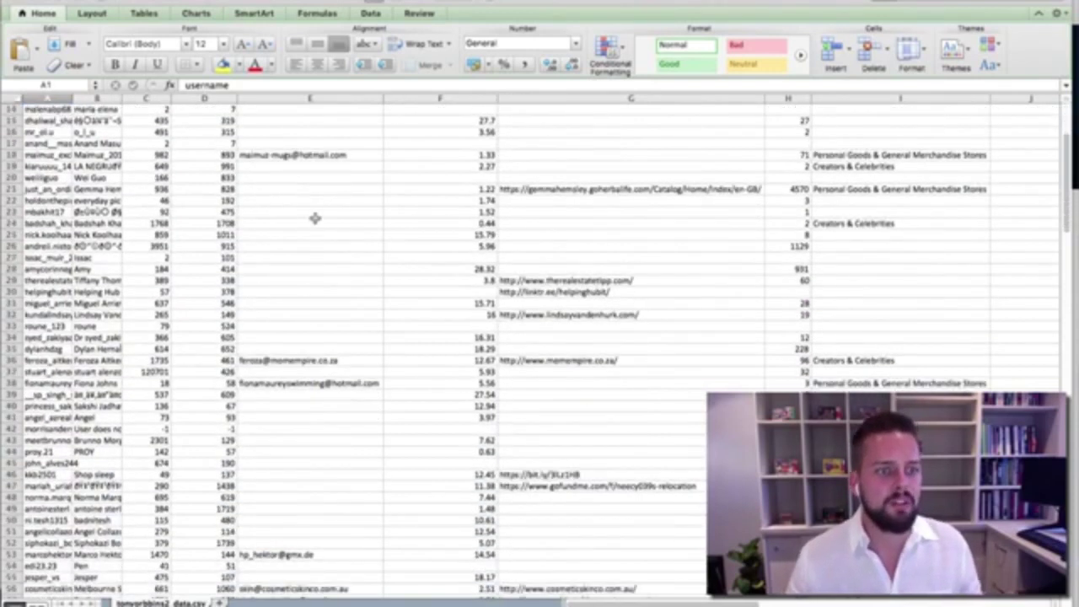
pyautogui.scroll(-2, 314, 218)
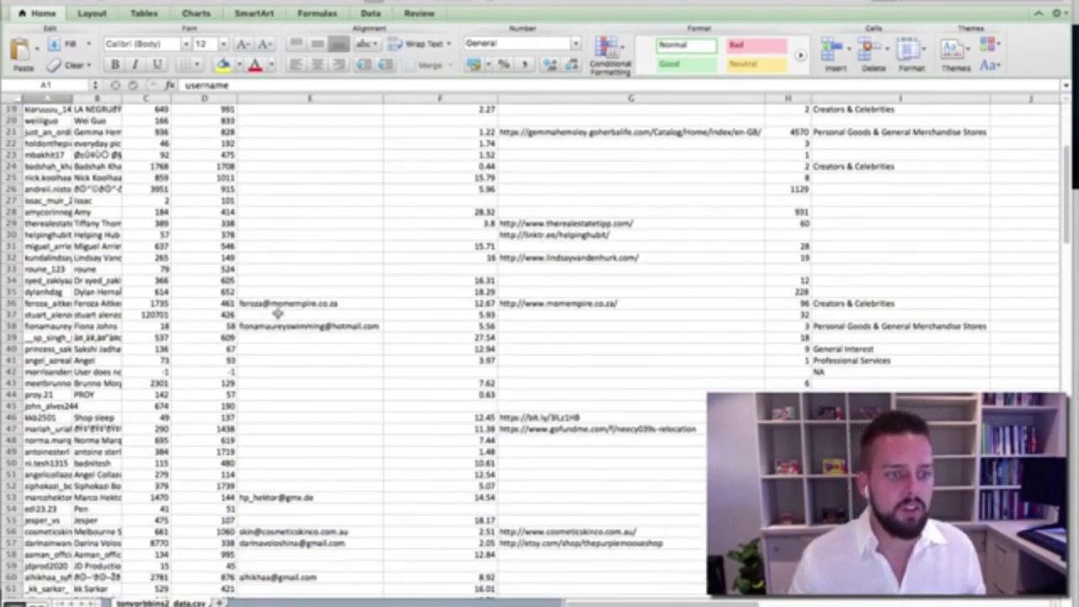
pyautogui.scroll(-6, 316, 313)
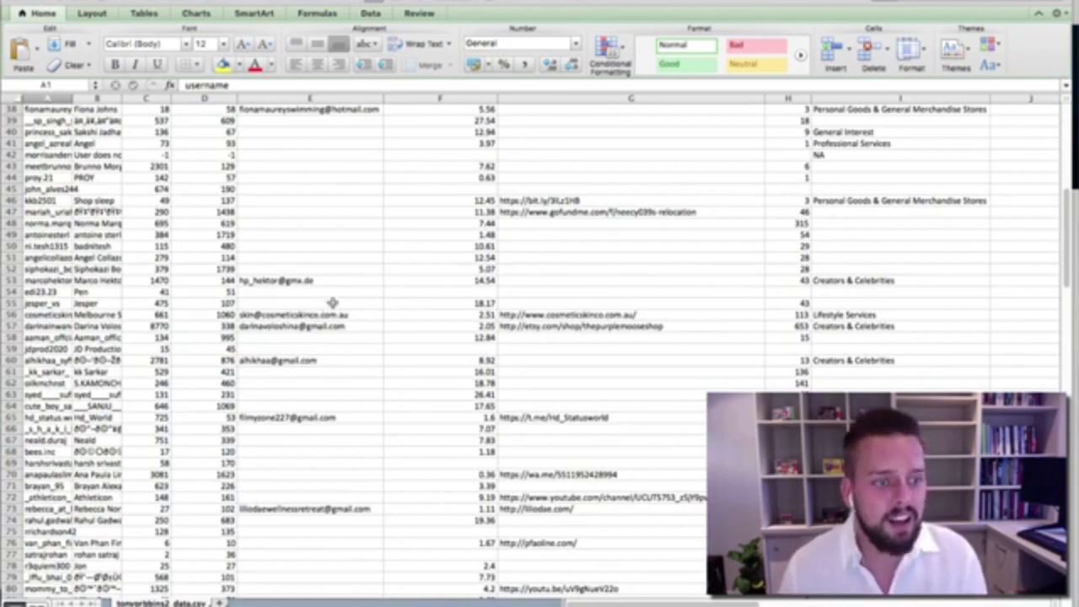
pyautogui.scroll(-2, 298, 332)
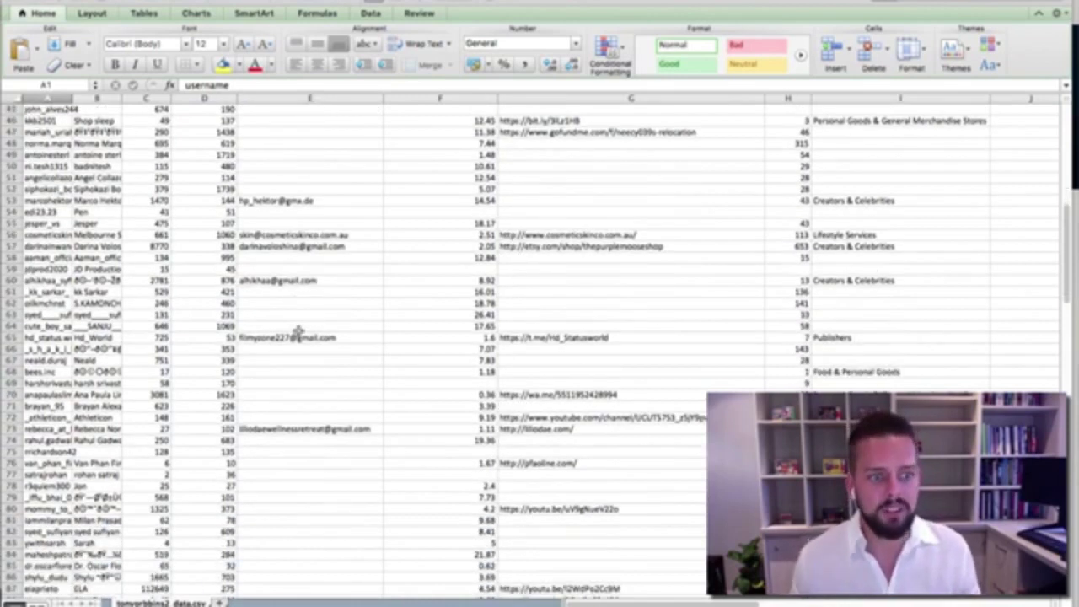
pyautogui.scroll(-2, 298, 332)
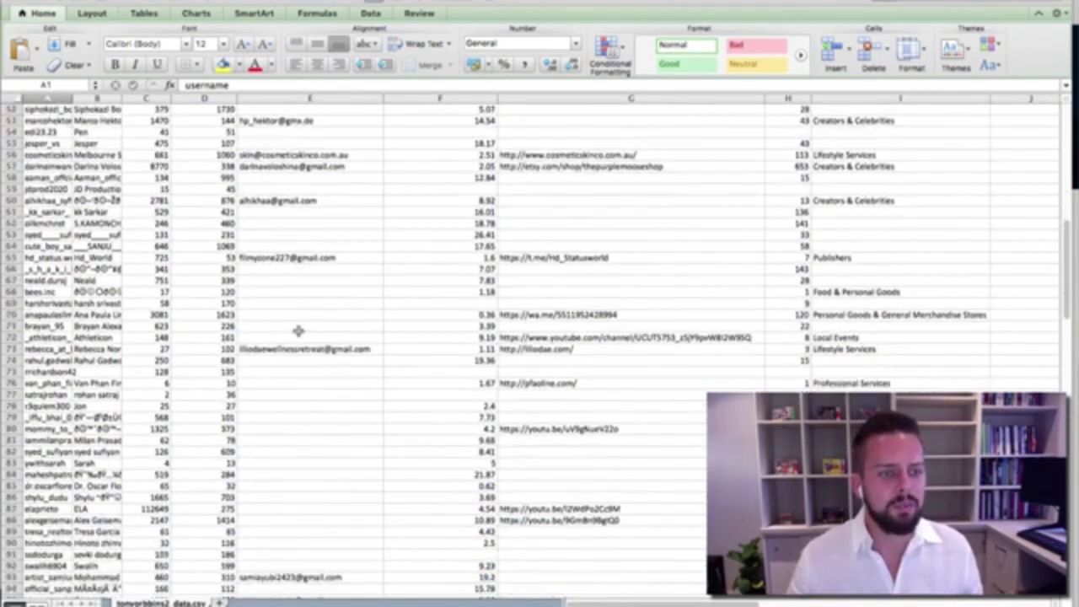
pyautogui.scroll(6, 298, 331)
pyautogui.scroll(10, 298, 330)
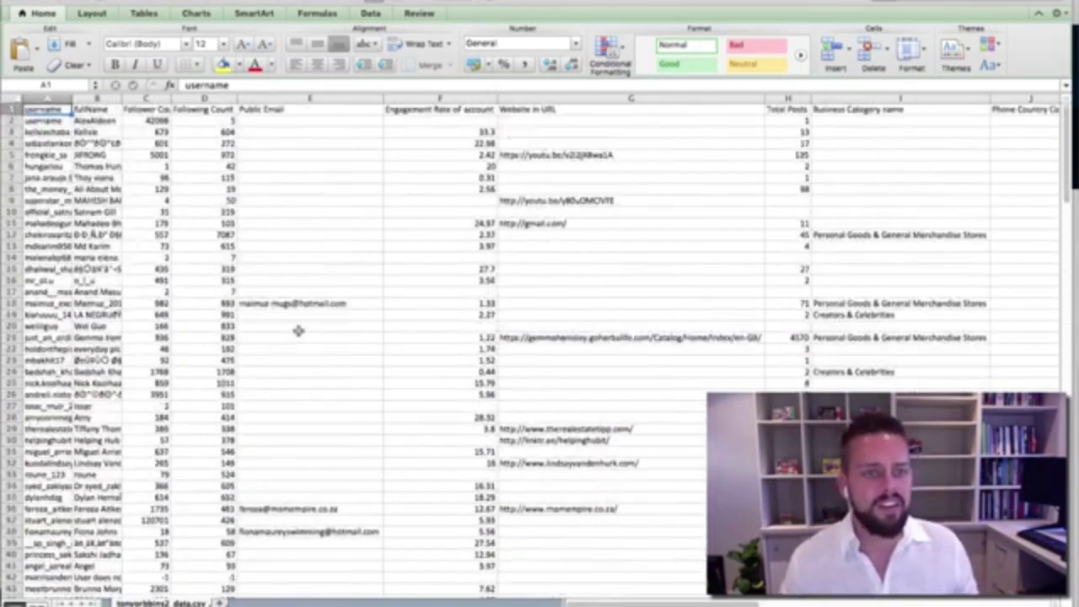
pyautogui.hscroll(5, 660, 196)
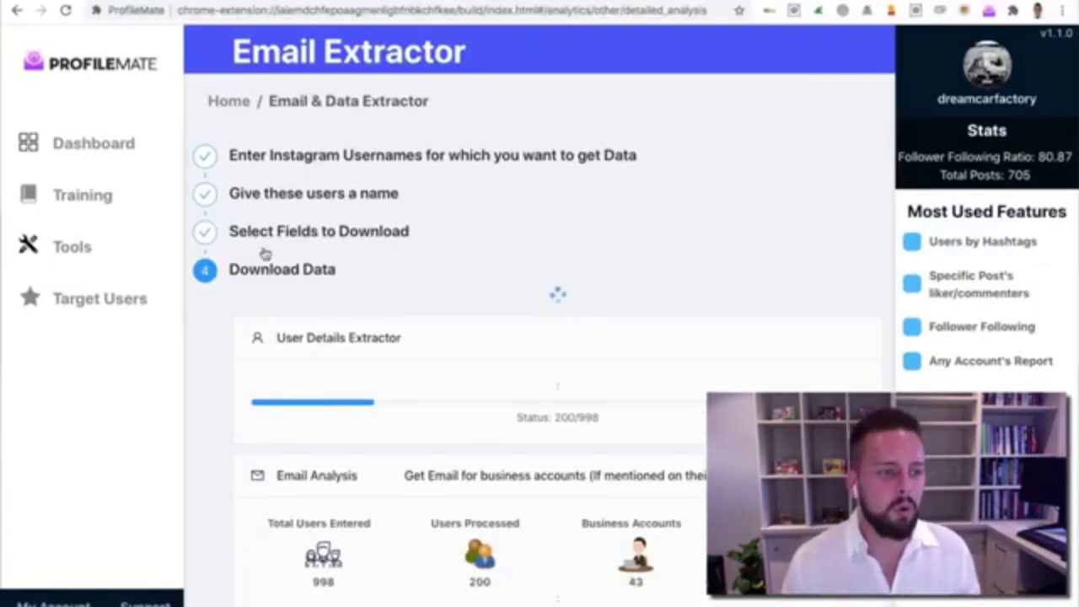
# - Go to the Tools page, accepting the data-loss warning, and browse the free tool cards
pyautogui.click(69, 246)
pyautogui.click(667, 116)
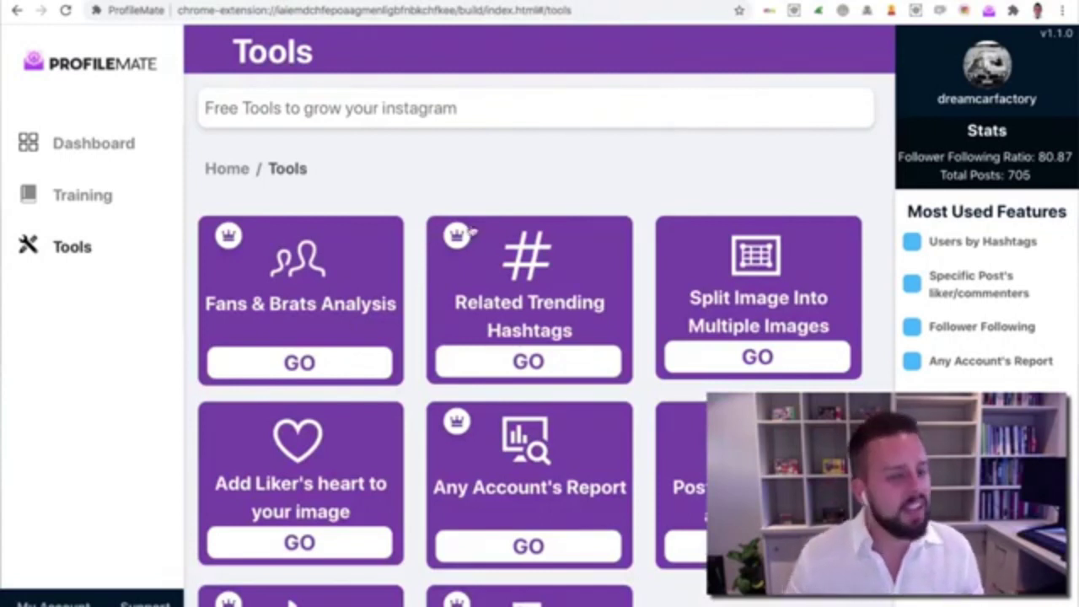
pyautogui.scroll(-3, 750, 287)
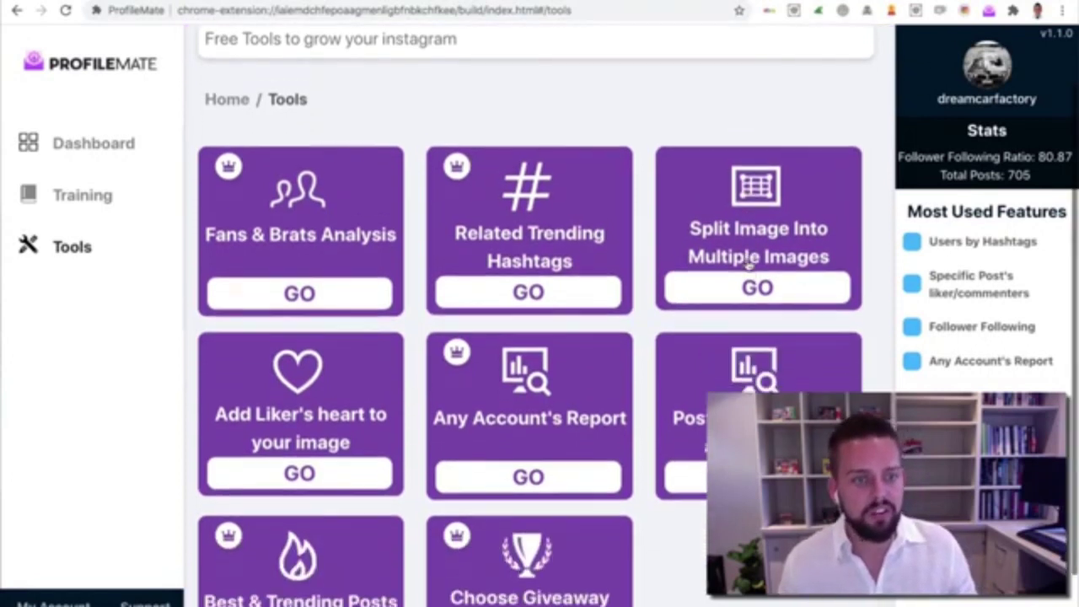